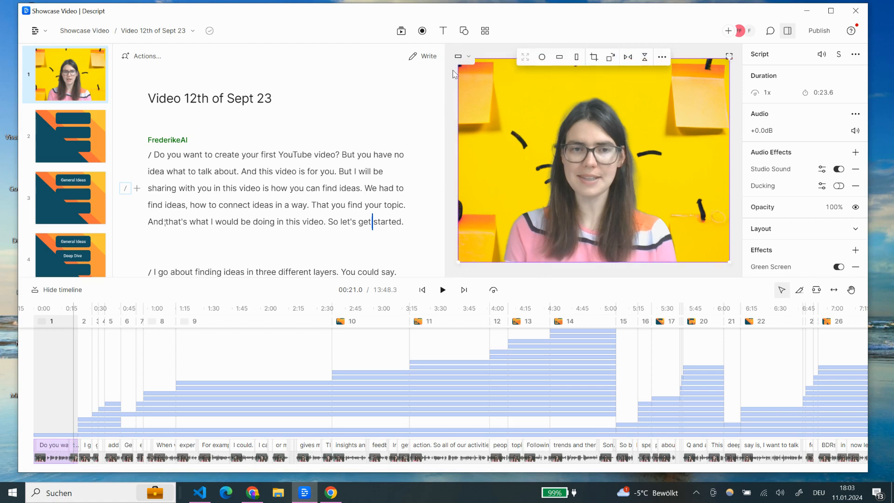
- Shrink the speaker video and place it in the upper-right corner of the frame in scene 1
left_click_drag(459, 85, 659, 62)
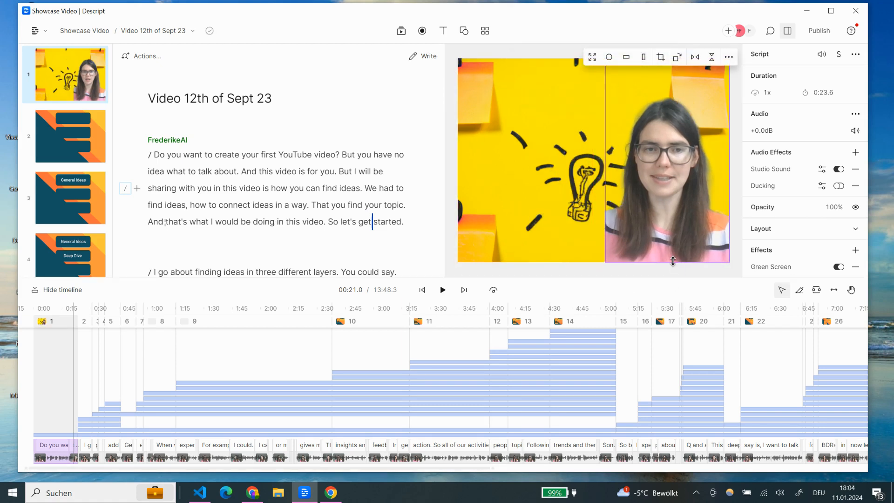
left_click_drag(673, 261, 664, 150)
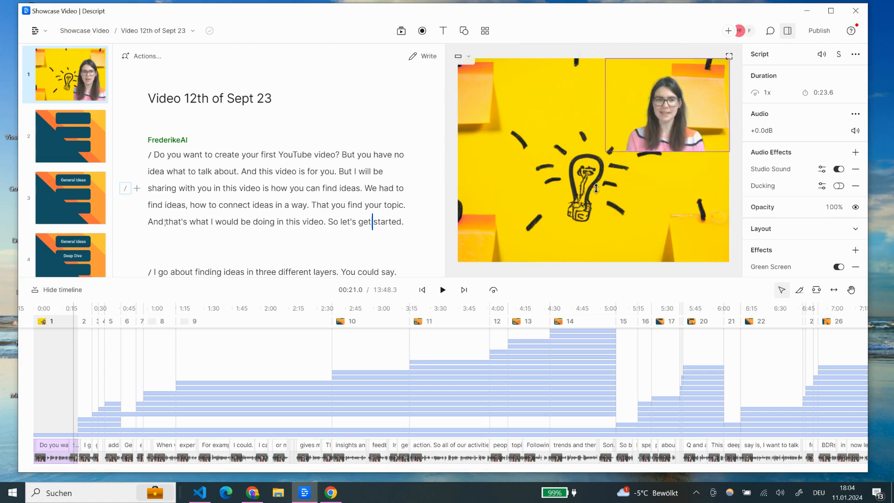
- Delete the yellow light-bulb background image from scene 1
left_click(521, 124)
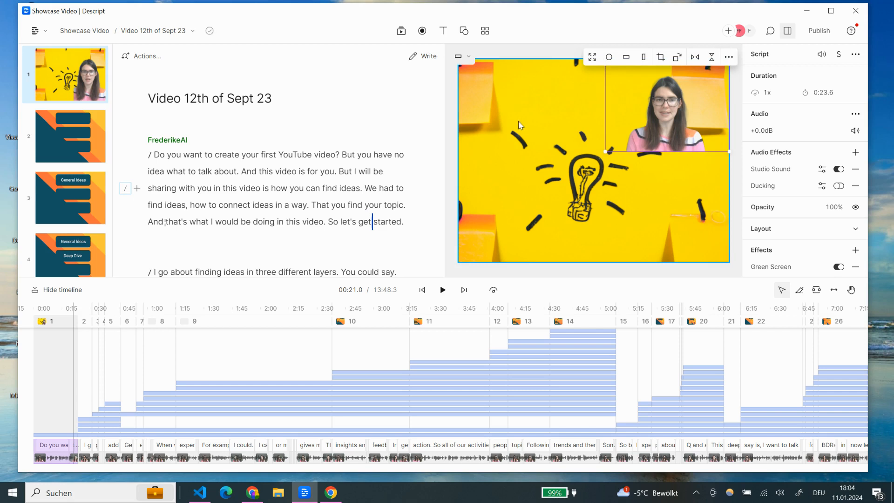
left_click(518, 121)
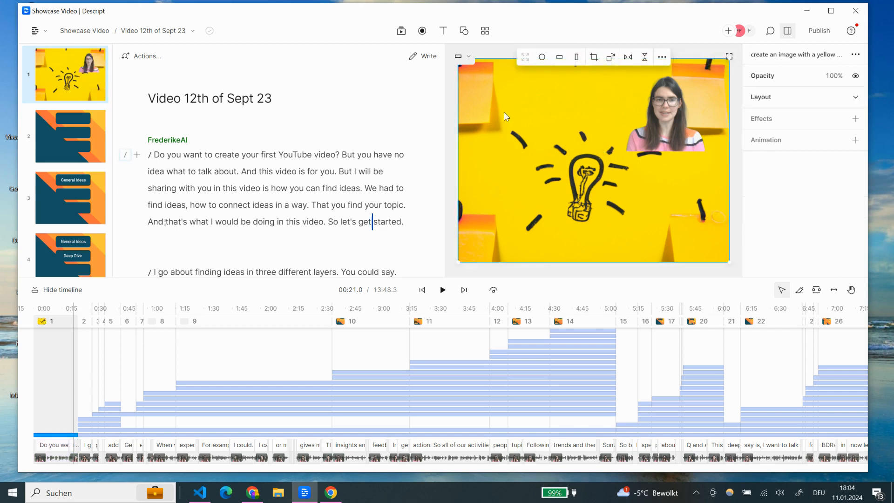
key("Delete")
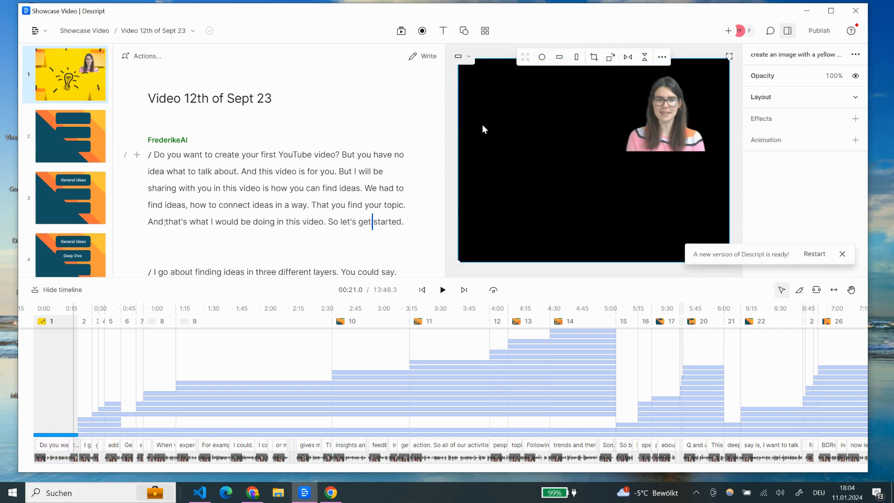
left_click(522, 118)
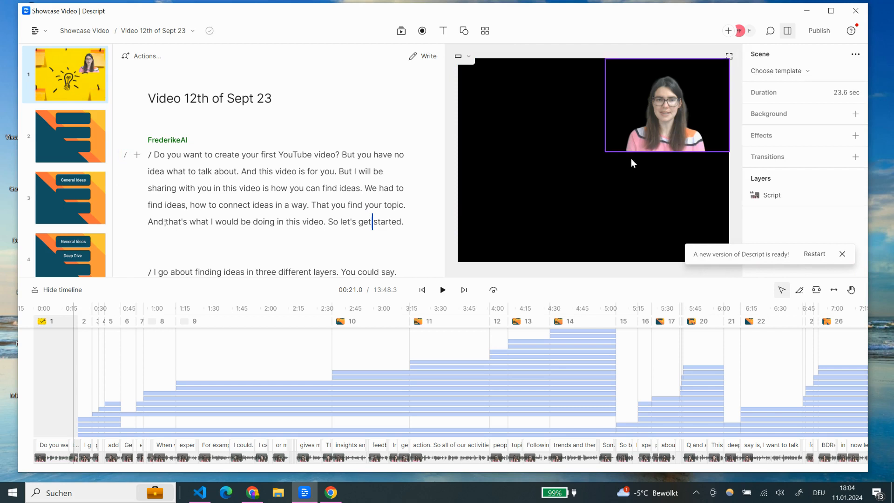
- Enlarge the speaker video to fill the frame, then shrink it into the frame's upper-right area
left_click(598, 163)
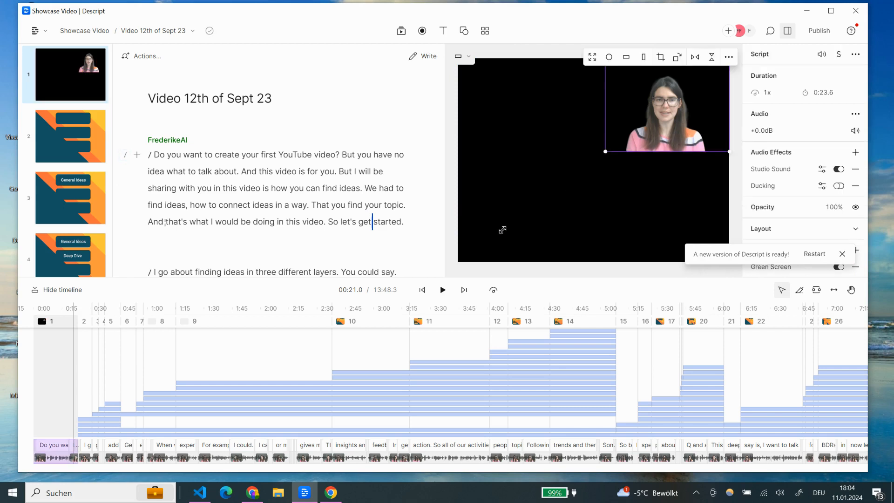
left_click_drag(489, 245, 454, 264)
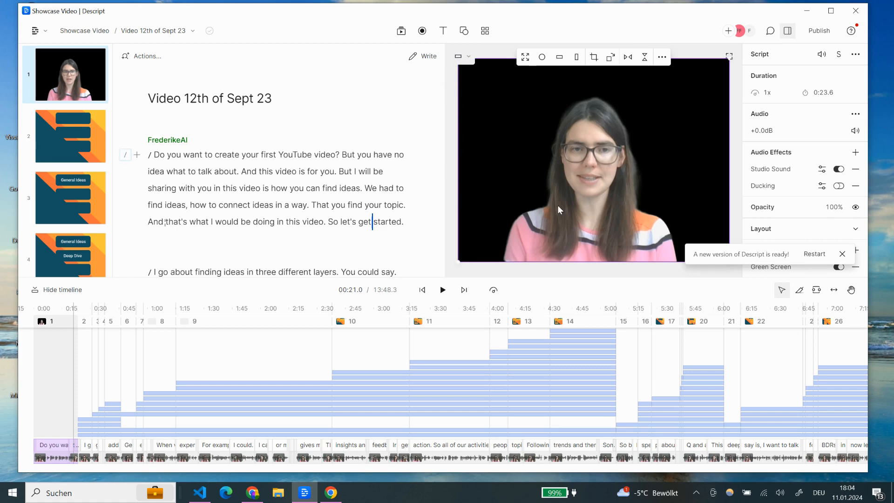
left_click_drag(534, 184, 539, 239)
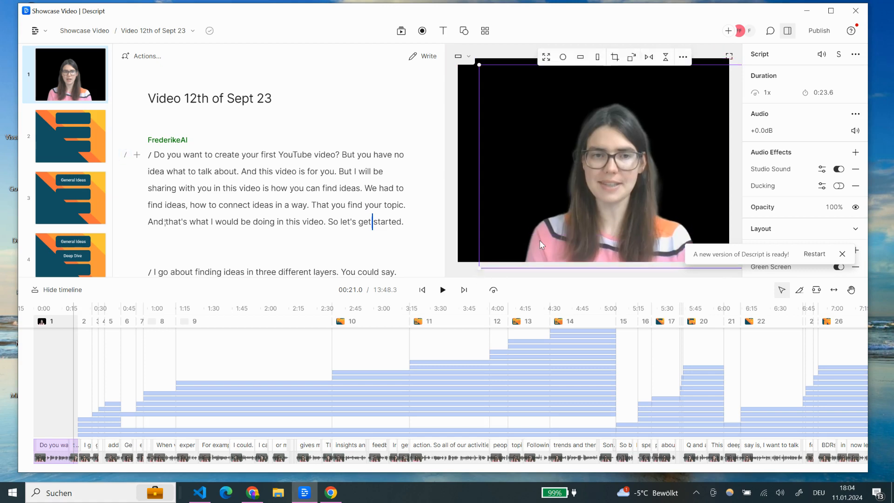
left_click_drag(480, 269, 623, 159)
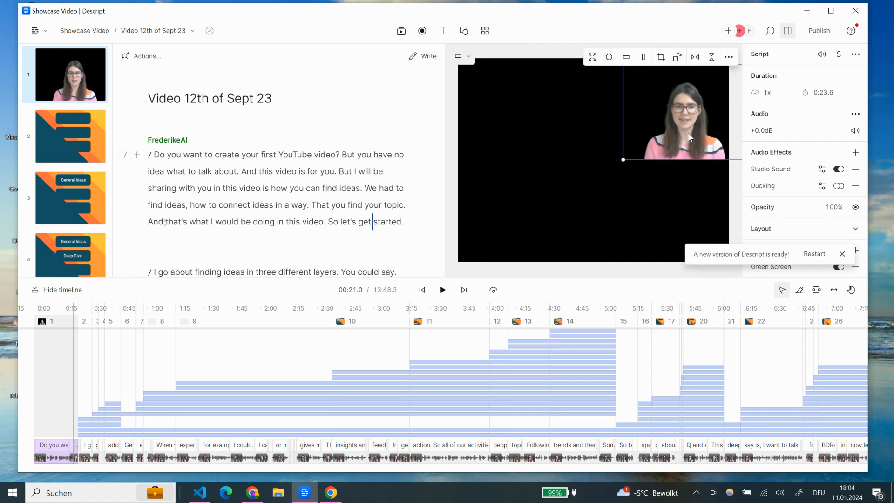
left_click_drag(688, 133, 647, 143)
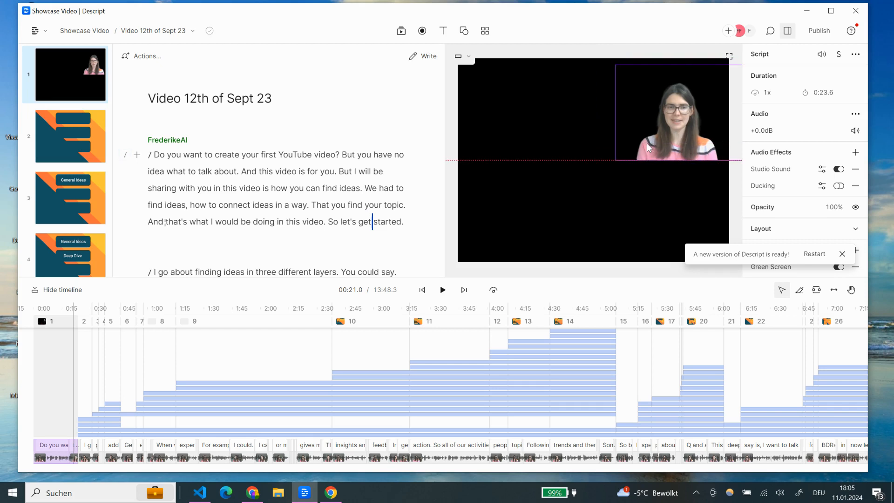
- Browse the media library's stock videos, stock photos and the pictures generated earlier with Text to Image
left_click(400, 33)
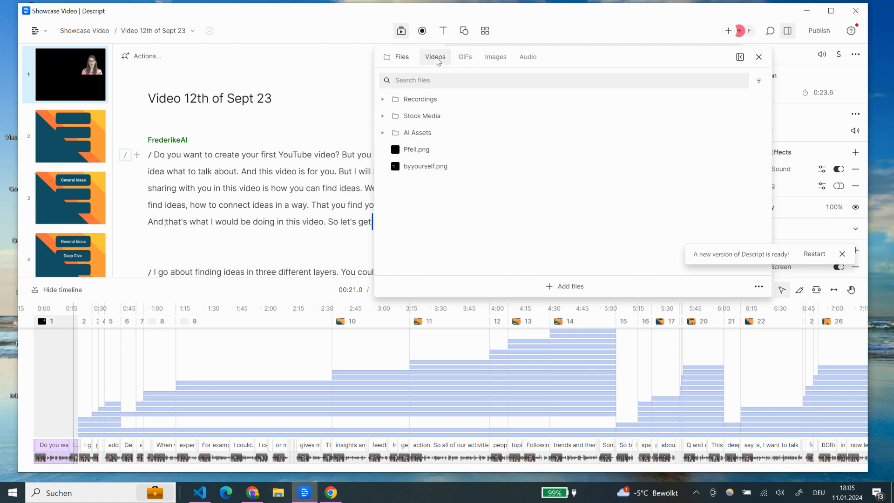
left_click(438, 65)
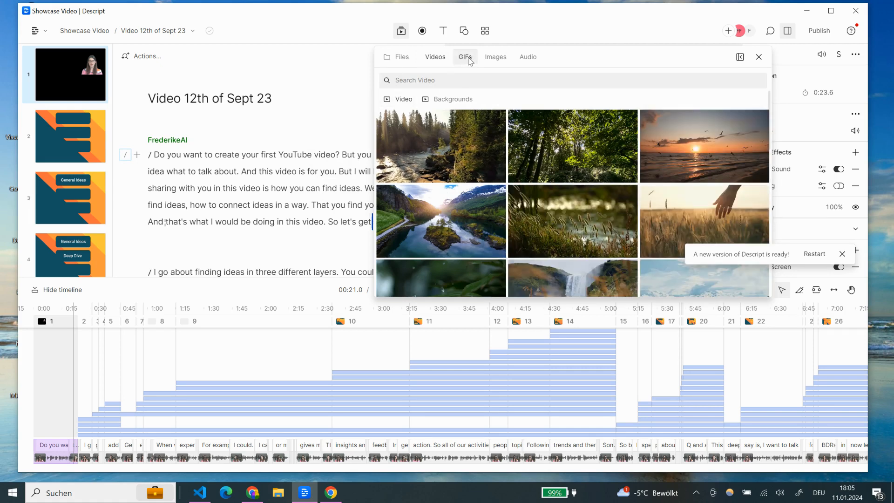
left_click(498, 60)
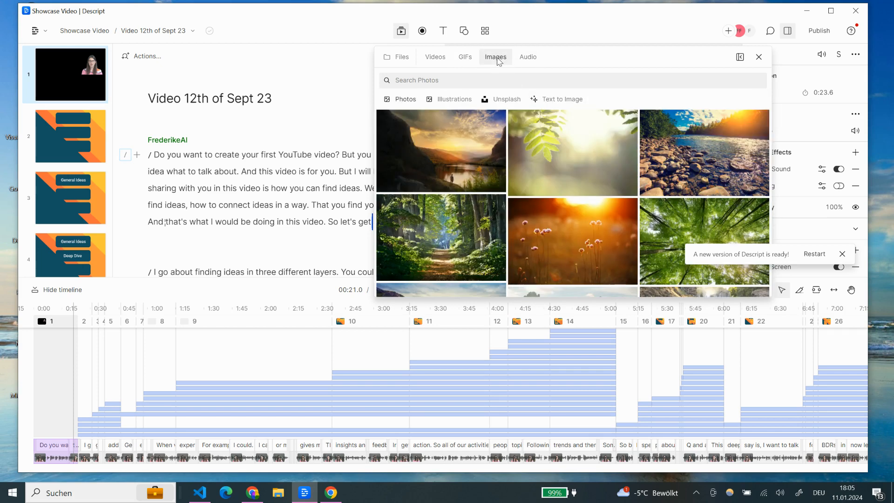
left_click(557, 100)
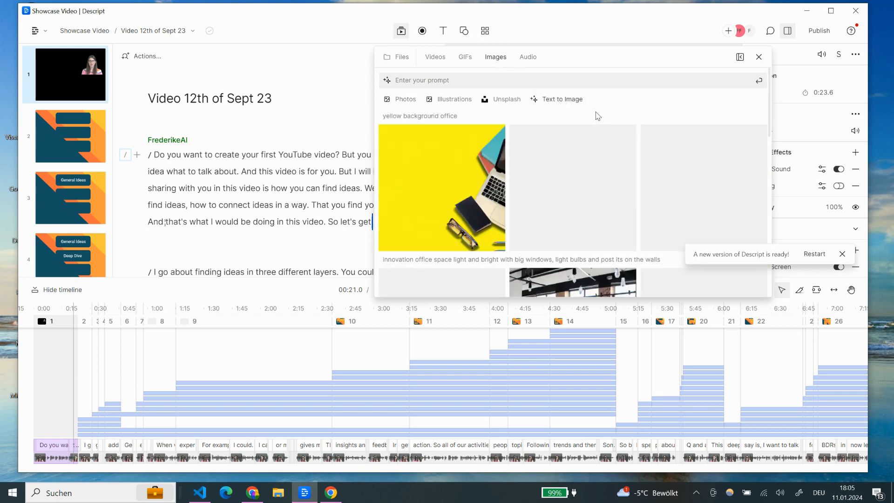
scroll(450, 195, "down", 5)
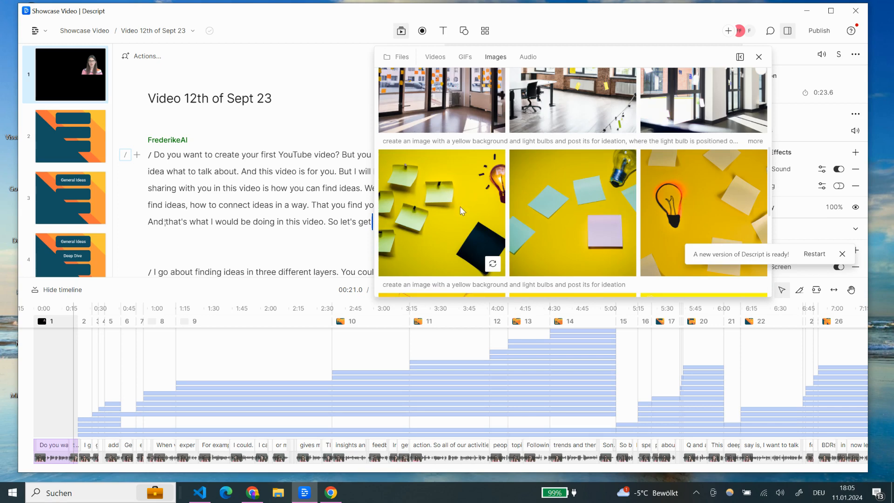
scroll(454, 208, "up", 5)
scroll(454, 205, "down", 4)
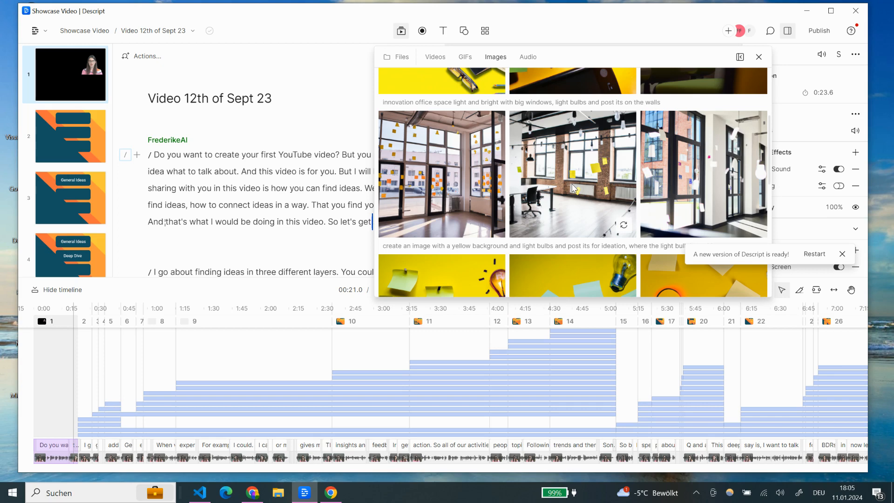
scroll(581, 171, "down", 5)
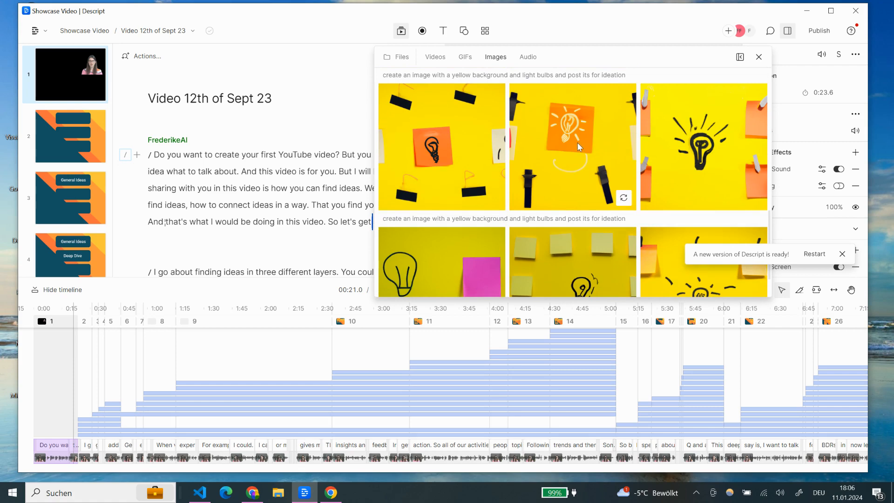
scroll(576, 142, "down", 2)
scroll(571, 137, "up", 5)
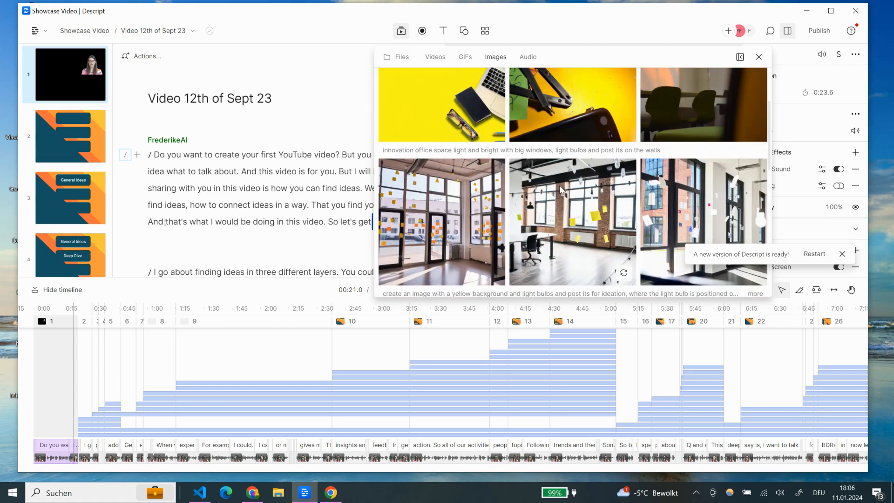
scroll(560, 186, "up", 3)
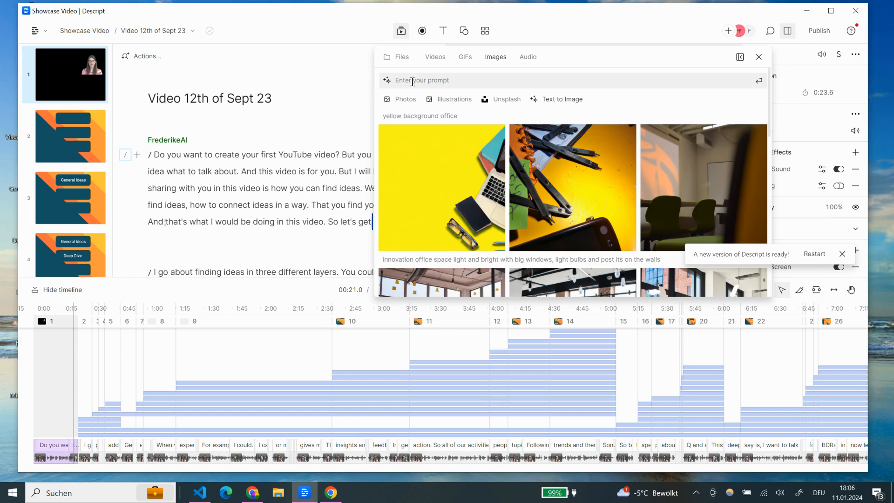
- Add the stock photo of green leaves against a blurred nature background to scene 1 and enlarge it to fill the frame
left_click(401, 99)
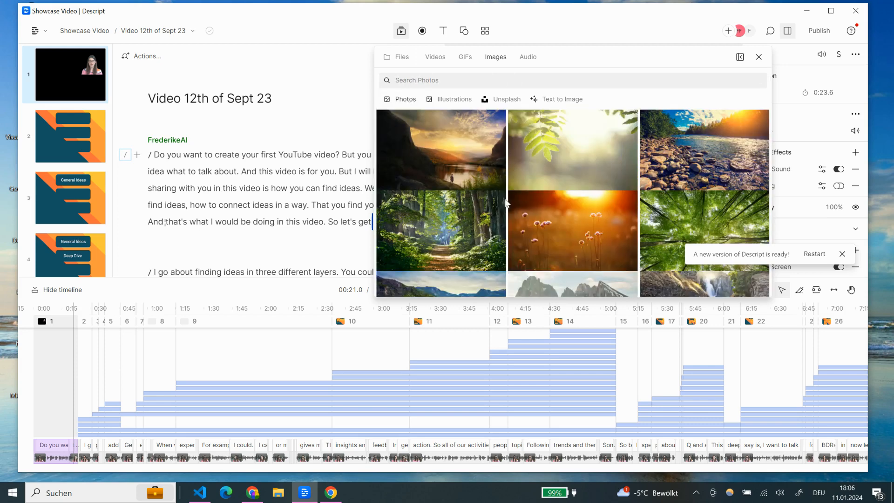
left_click(579, 155)
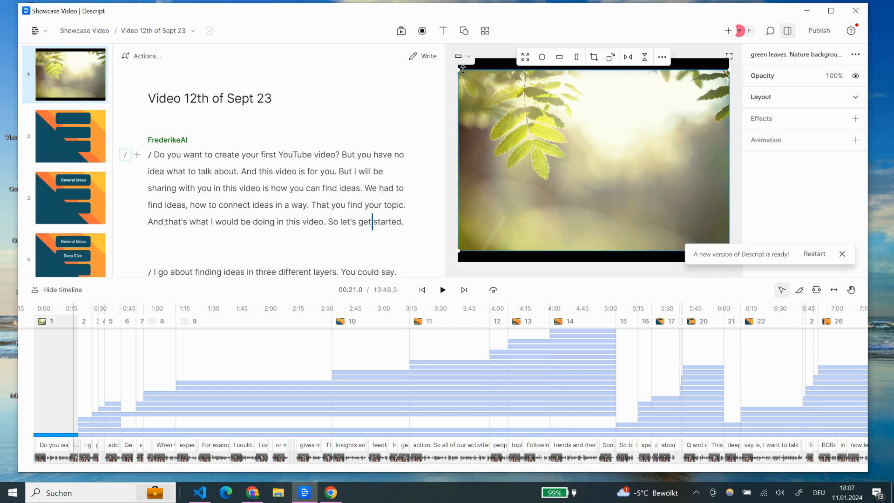
left_click_drag(453, 65, 448, 57)
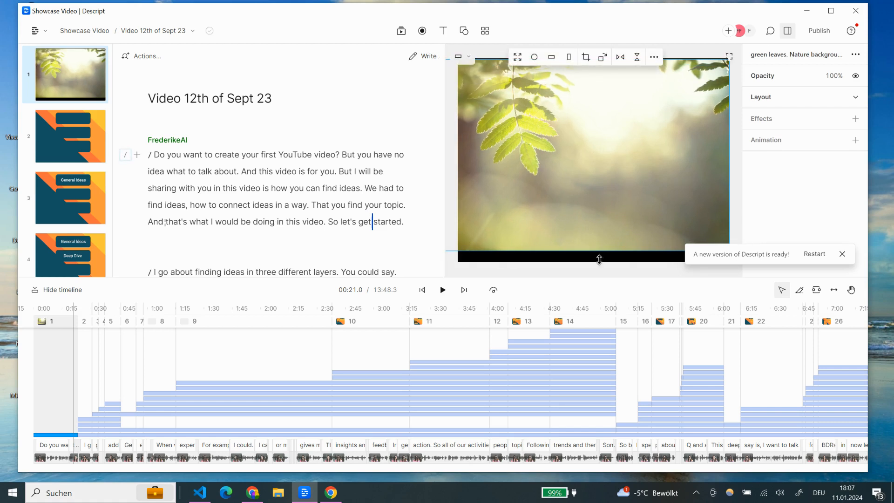
left_click_drag(480, 256, 480, 262)
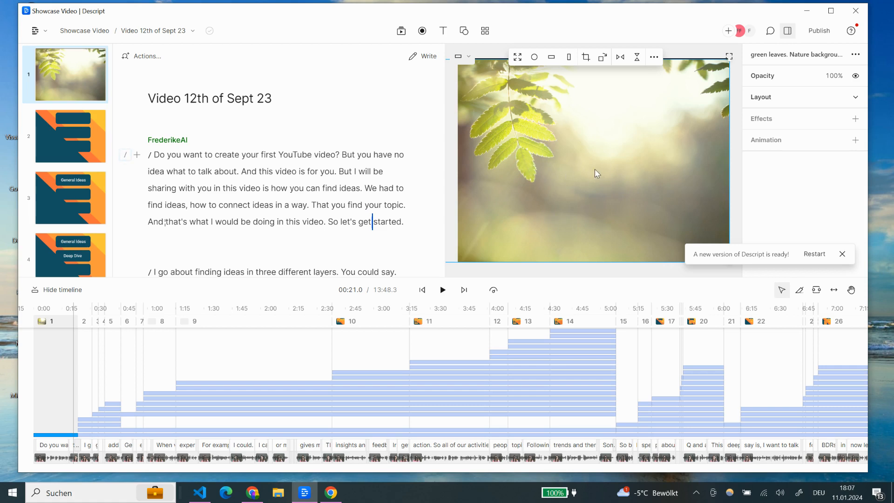
- Send the green leaves image to the back, behind the speaker, and centre it horizontally in the frame
right_click(622, 146)
mouse_move(633, 159)
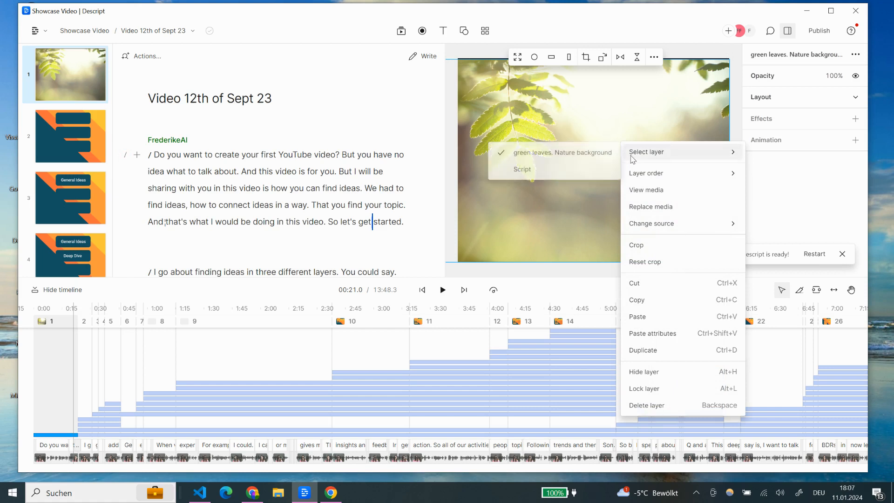
mouse_move(660, 176)
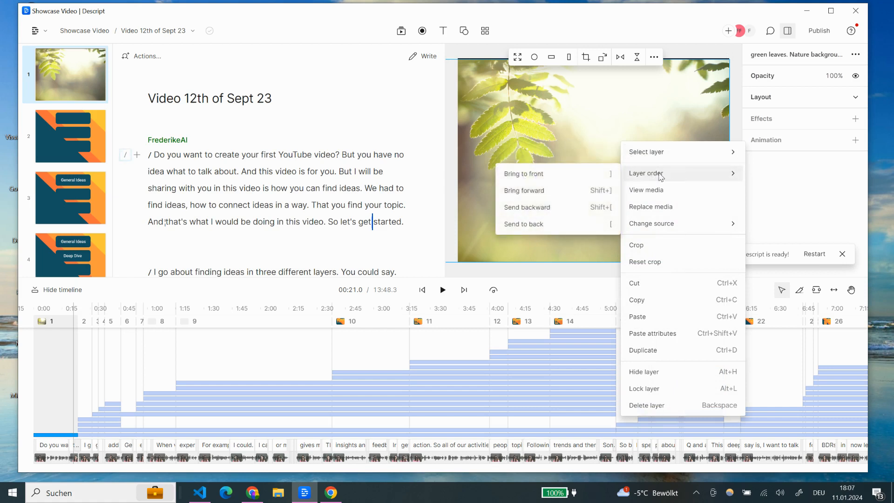
left_click(537, 226)
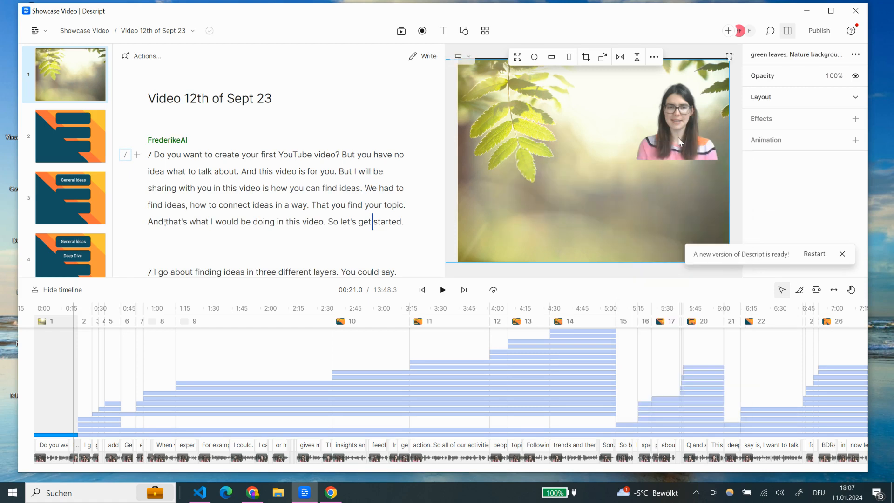
mouse_move(699, 137)
left_mouse_down()
mouse_move(658, 138)
mouse_move(689, 138)
left_mouse_up()
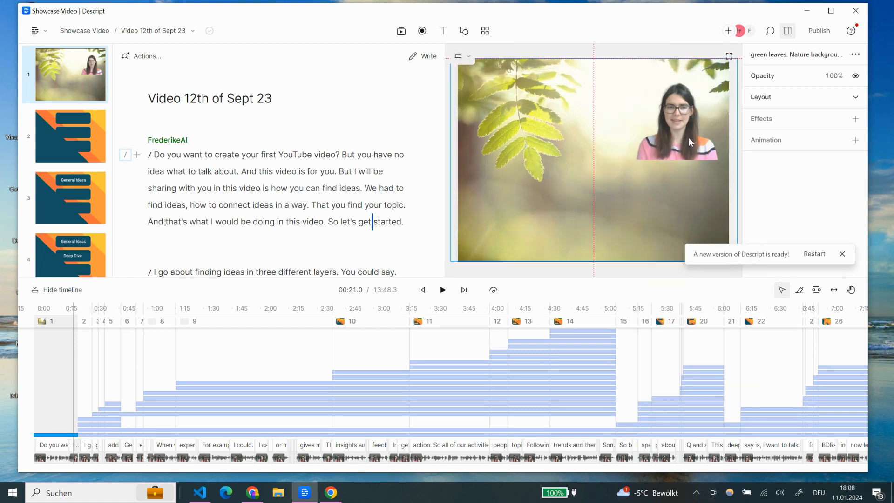
- Enlarge the speaker video to about the full frame and reposition it over the green leaves background
left_click(676, 120)
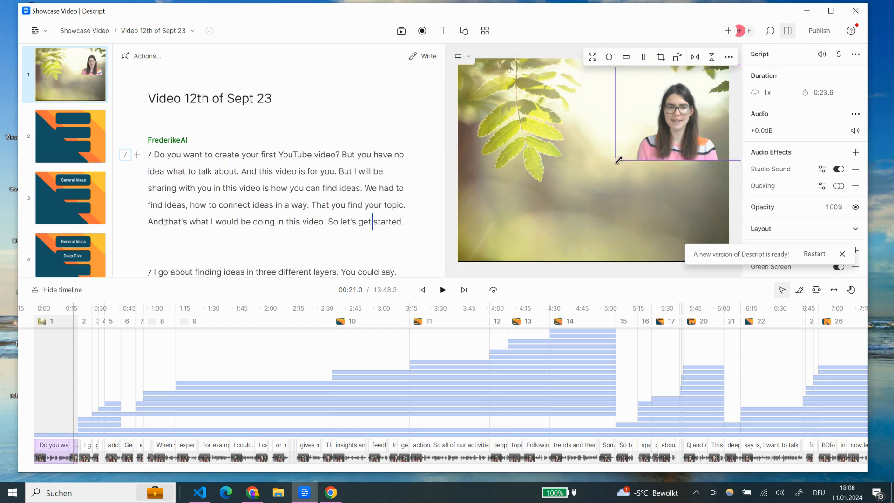
left_click_drag(591, 173, 472, 264)
left_click_drag(525, 250, 477, 221)
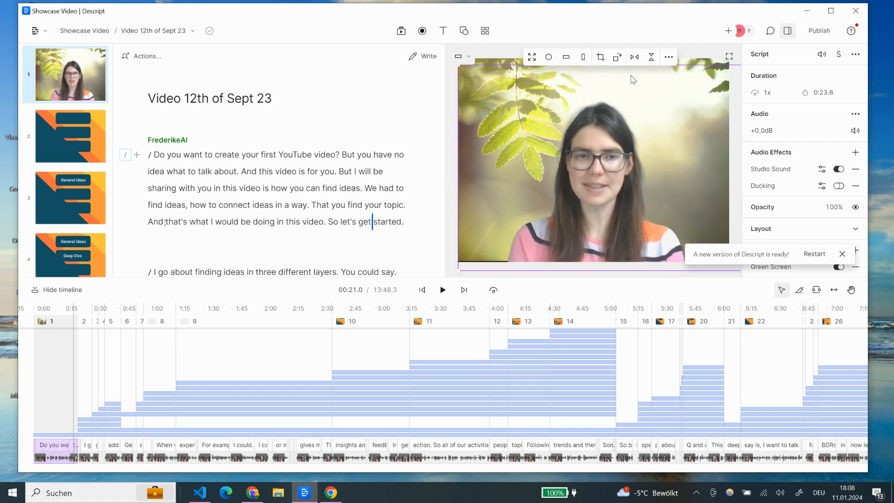
left_click_drag(712, 67, 705, 38)
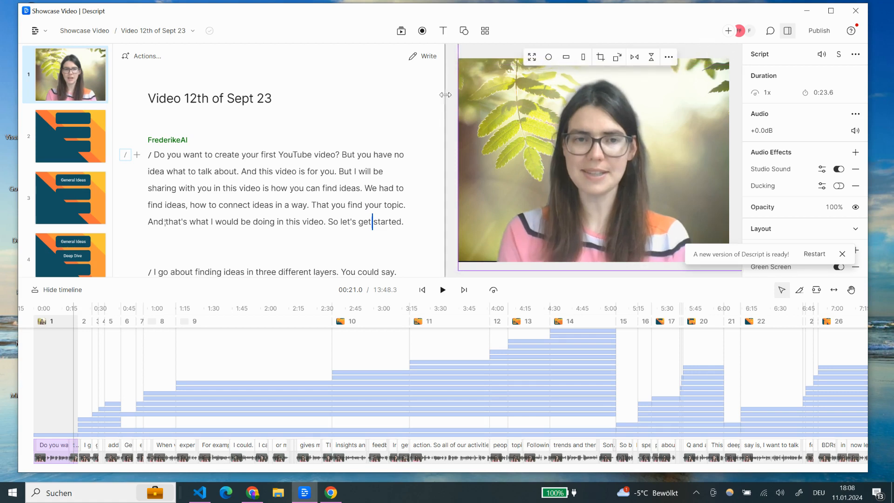
- Review the video's aspect ratio presets and the advanced settings for custom dimensions and frame rate
left_click(468, 103)
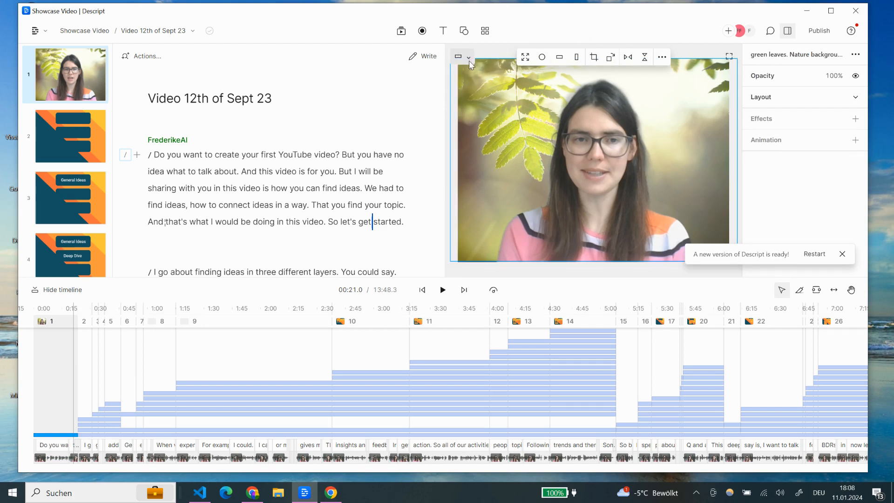
left_click(469, 58)
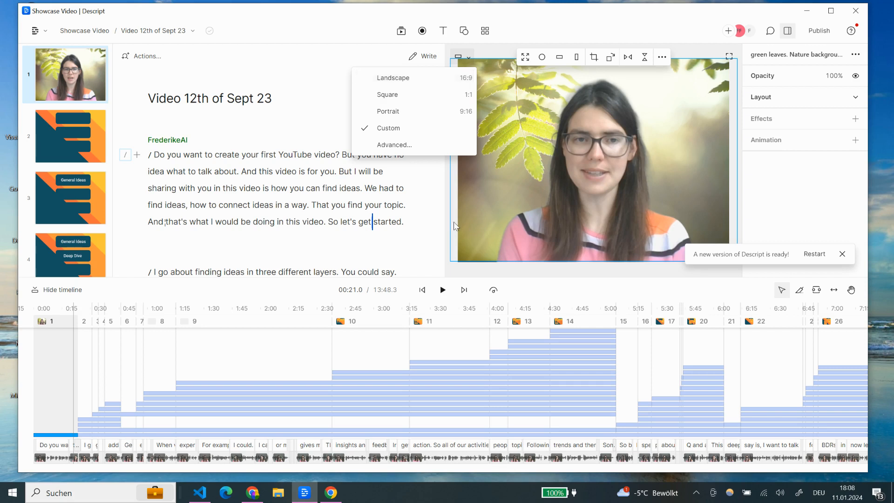
left_click(447, 203)
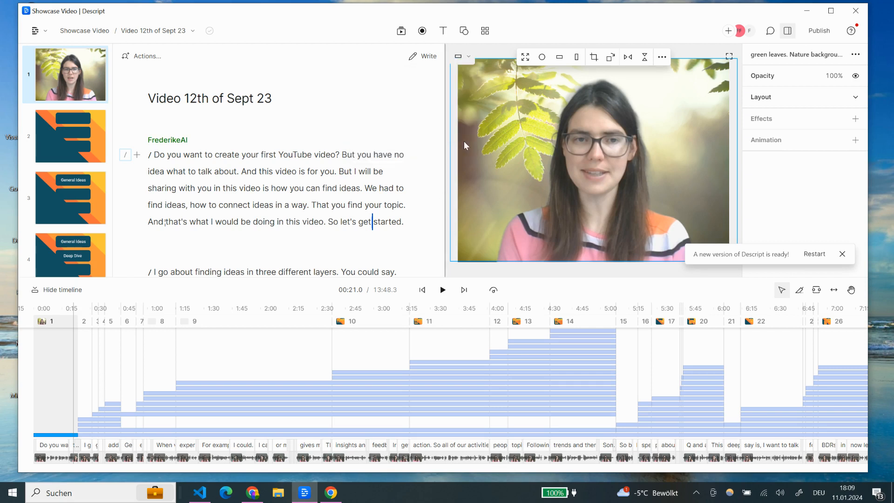
left_click(468, 59)
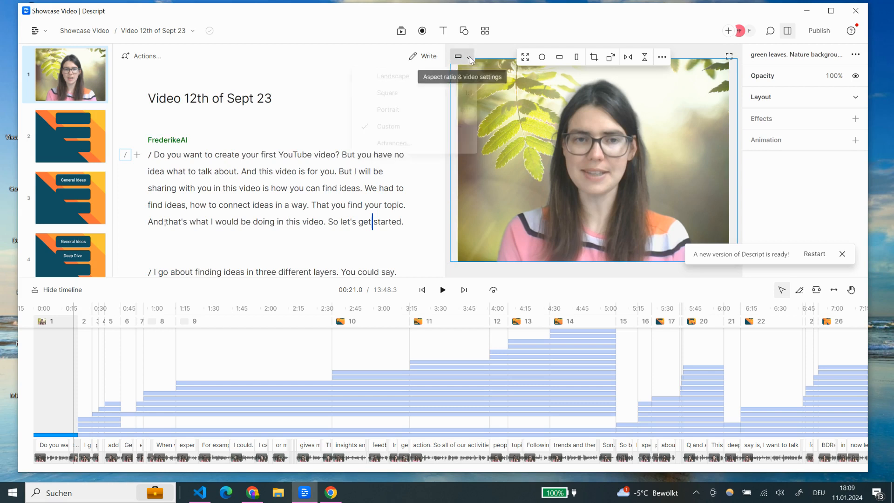
left_click(393, 129)
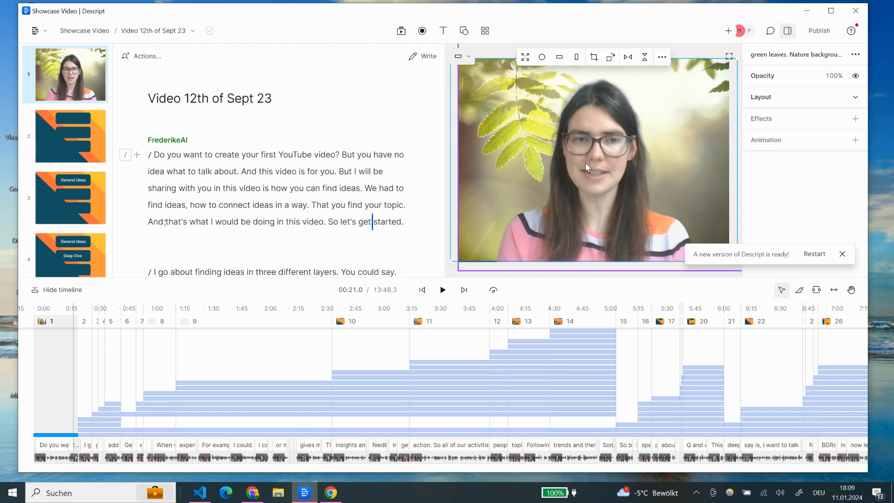
left_click(469, 60)
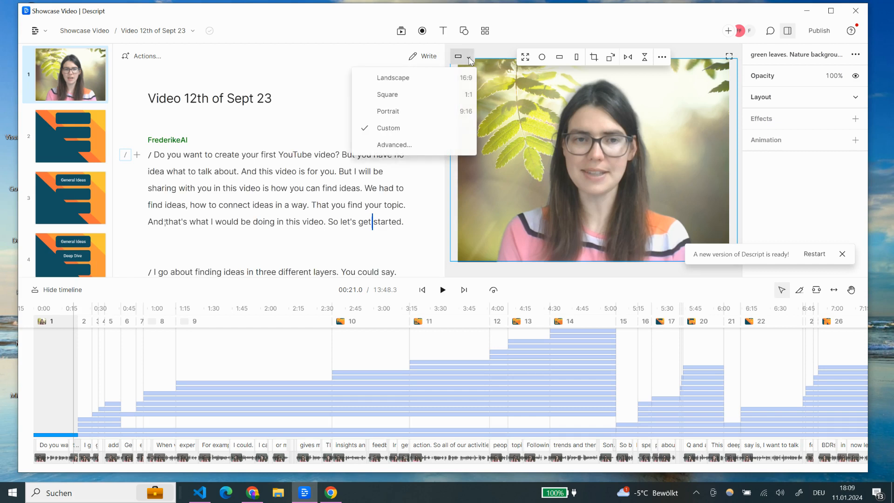
left_click(393, 142)
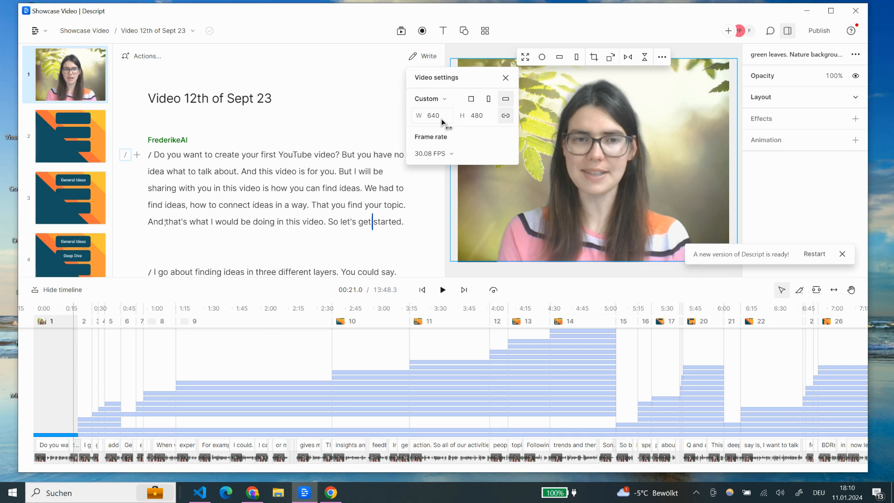
left_click(792, 180)
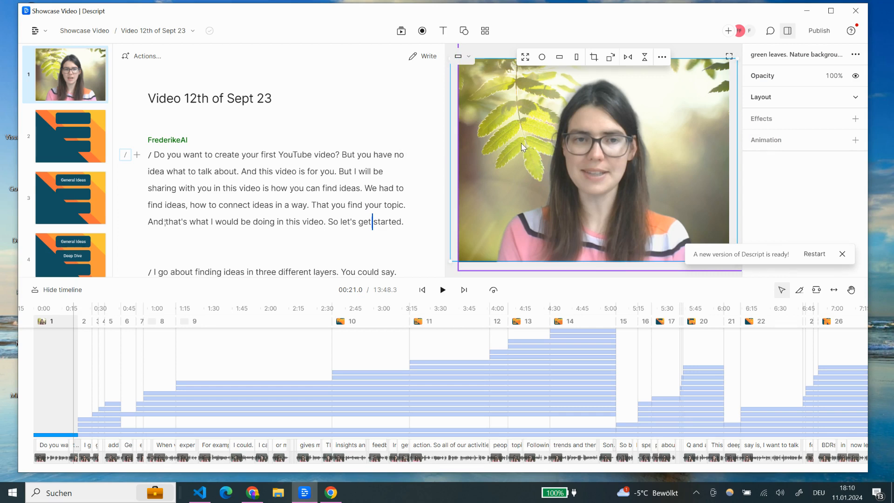
- Shrink the speaker video in scene 1 to about half size, keeping it in the upper-right part of the frame
left_click(521, 188)
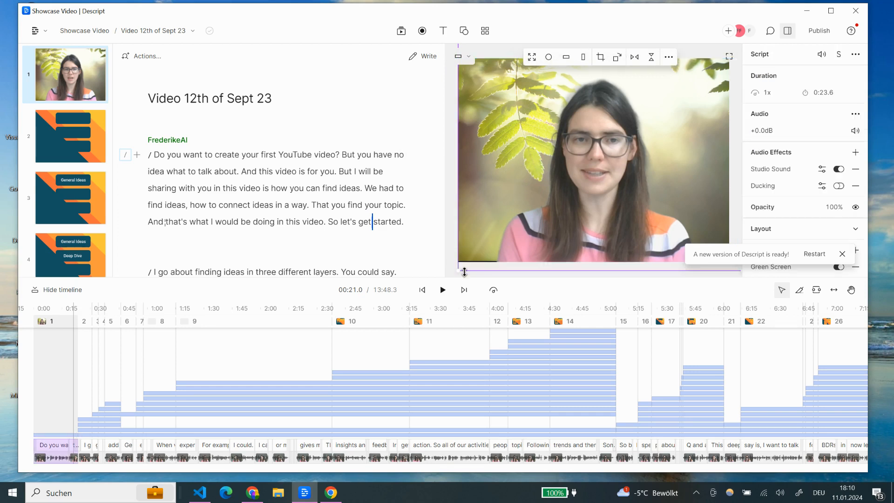
left_click_drag(459, 263, 584, 190)
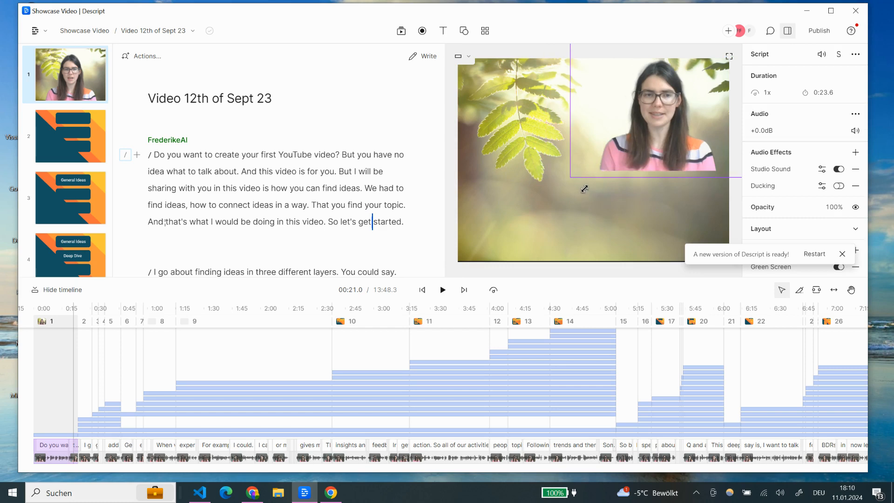
left_click(504, 142)
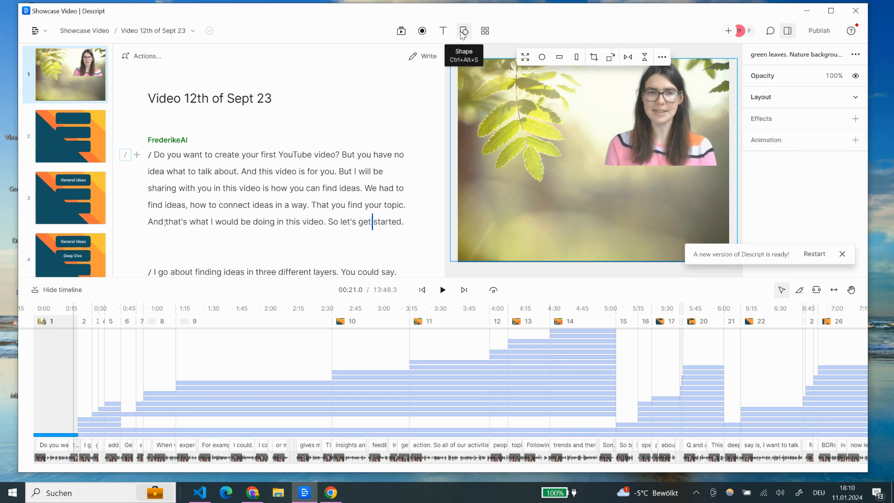
- Add a rectangle to scene 1, flatten it to about 320 by 72, and place it below the leaves at about X 230, Y 289
left_click(463, 31)
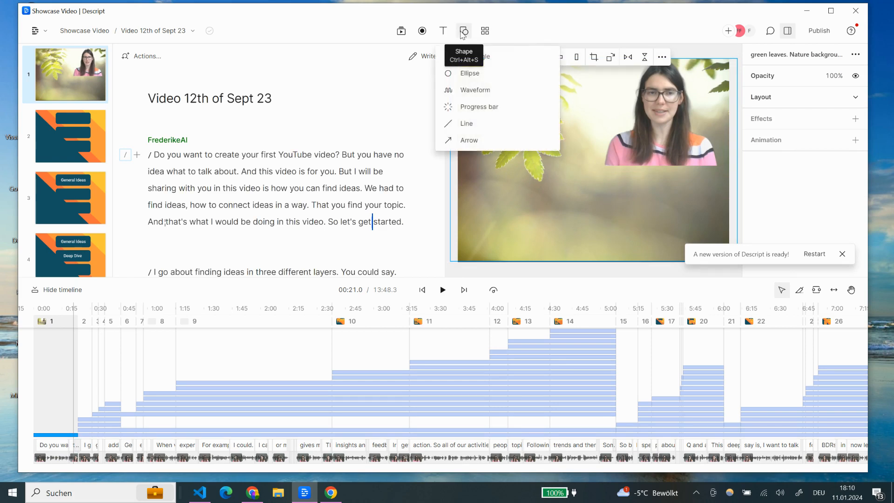
left_click(507, 60)
left_click(594, 156)
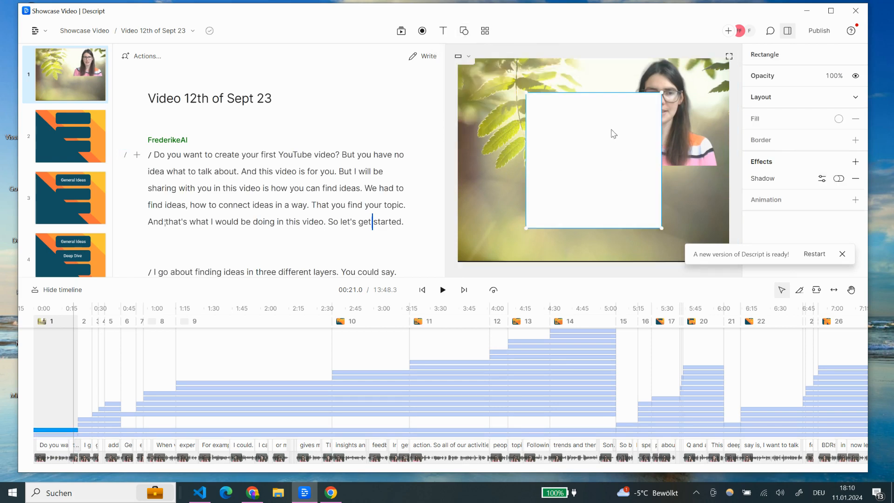
left_click_drag(597, 93, 586, 187)
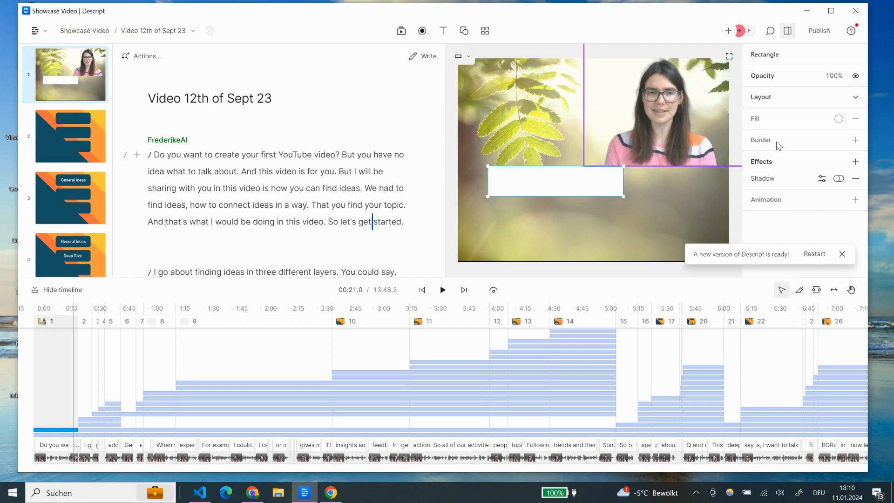
- Set the rectangle's fill to the pink e291ac sampled from the speaker's sweater
left_click(840, 121)
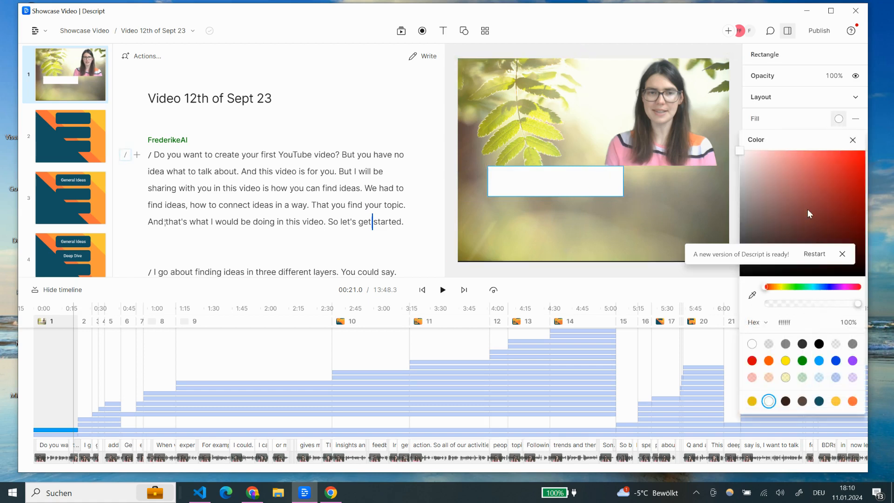
left_click(838, 175)
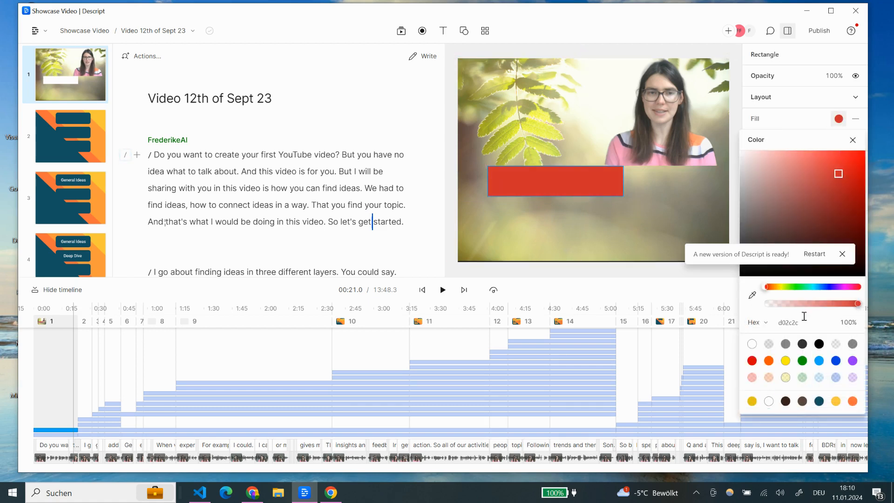
left_click(750, 295)
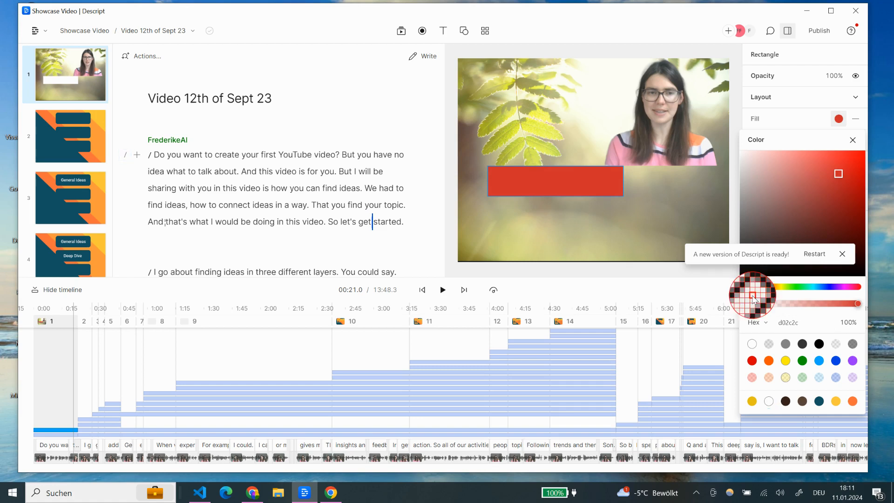
left_click(624, 152)
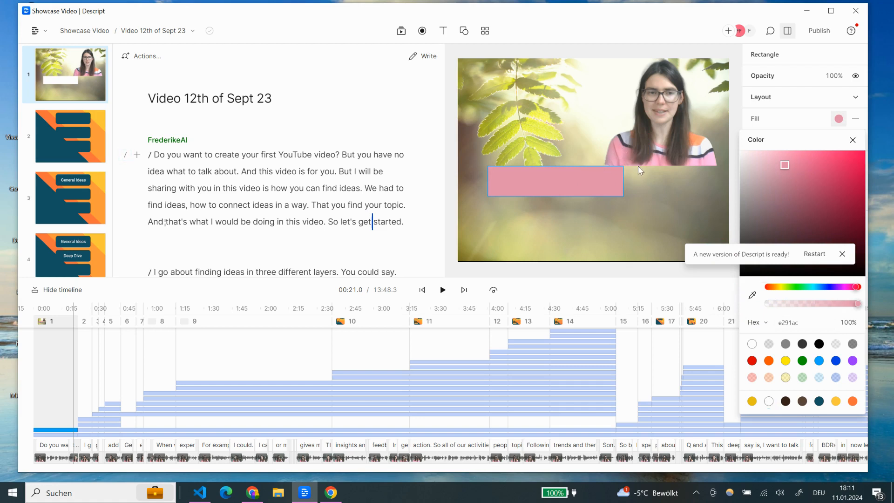
left_click(858, 118)
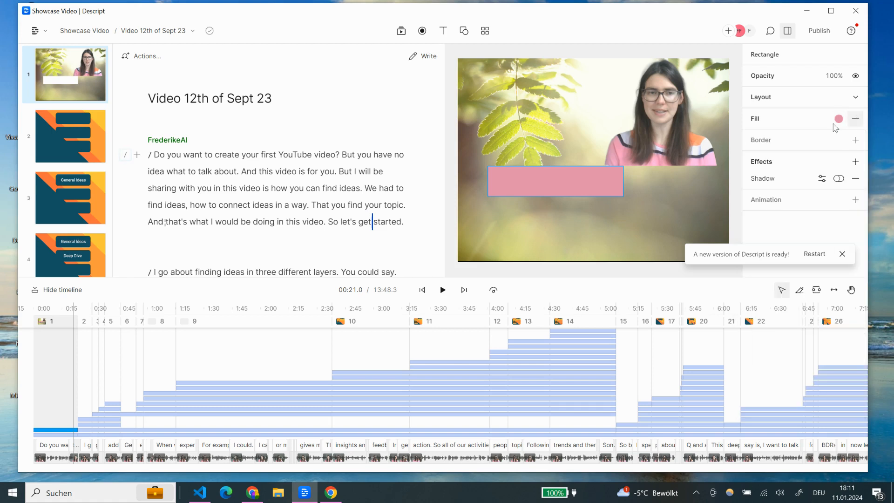
- Add a border of width 10 to the rectangle in the orange ffa378 sampled from the speaker's sweater
left_click(855, 140)
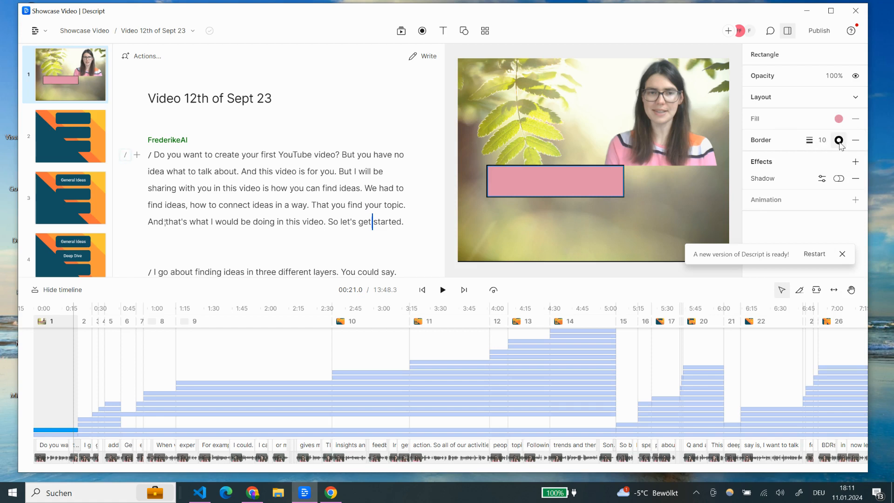
left_click(839, 140)
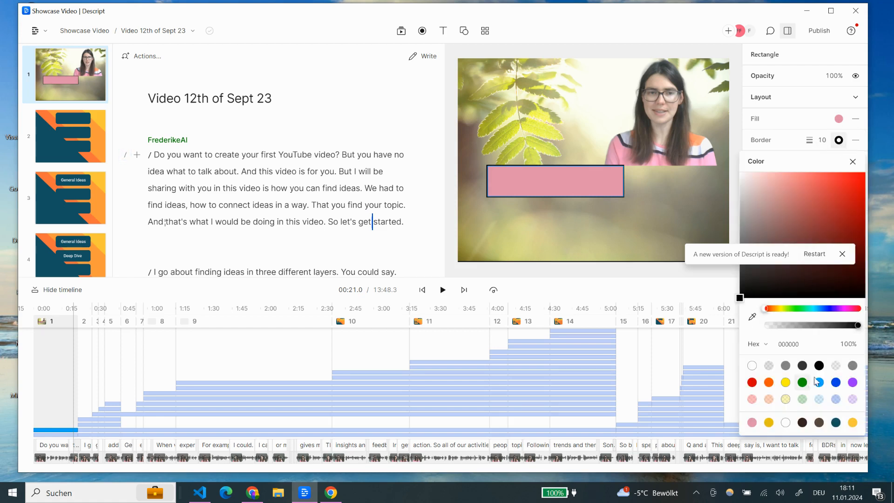
left_click(803, 383)
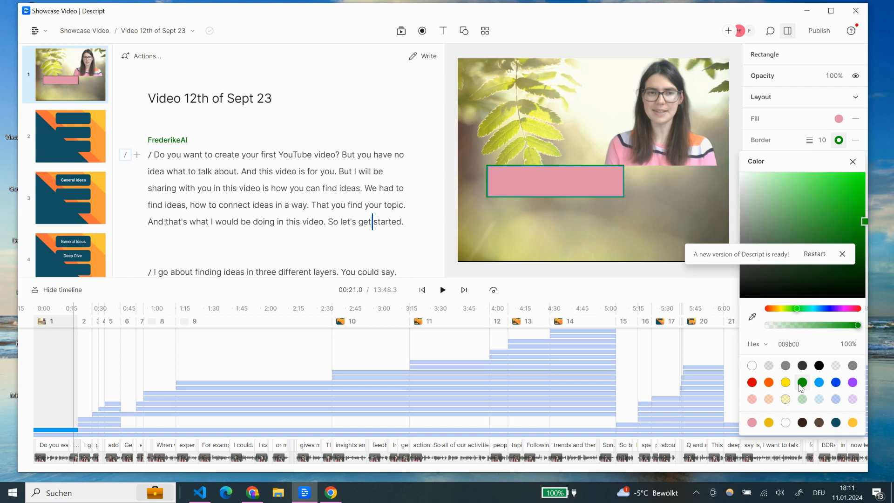
left_click(751, 316)
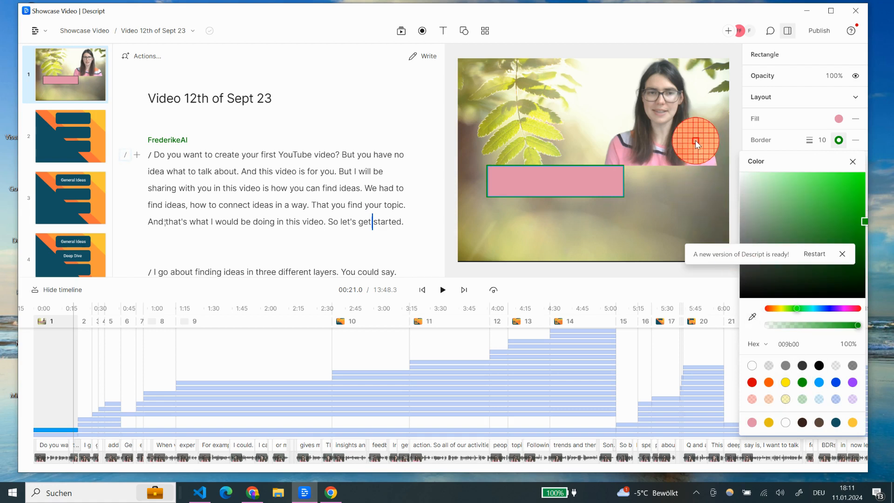
left_click(695, 140)
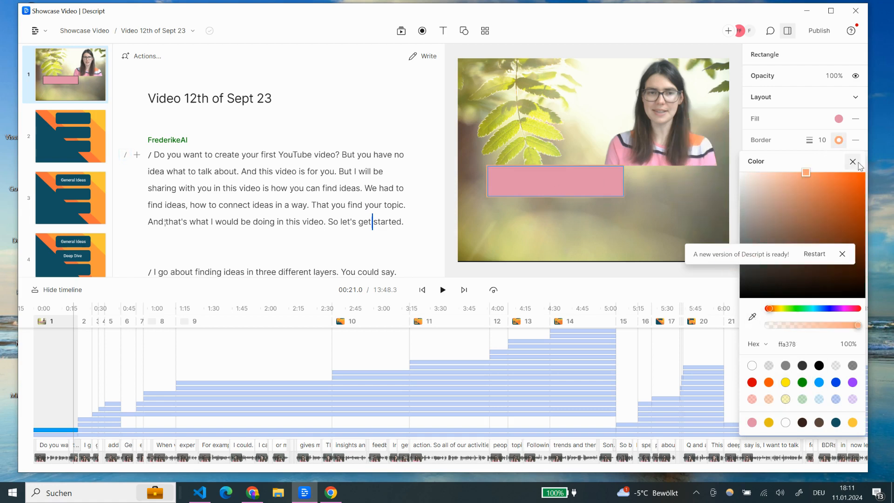
left_click(810, 141)
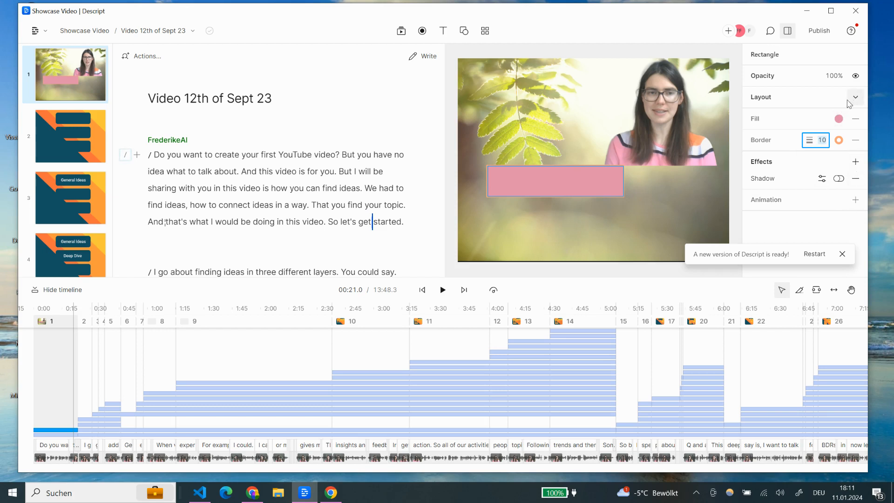
- Round the pink rectangle's corners with a radius of 50 and move it directly beneath the speaker
left_click(819, 100)
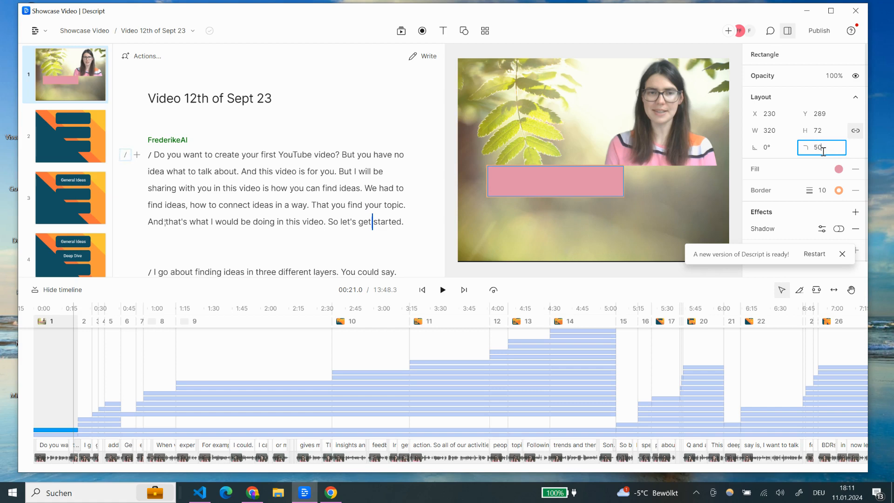
left_click(820, 96)
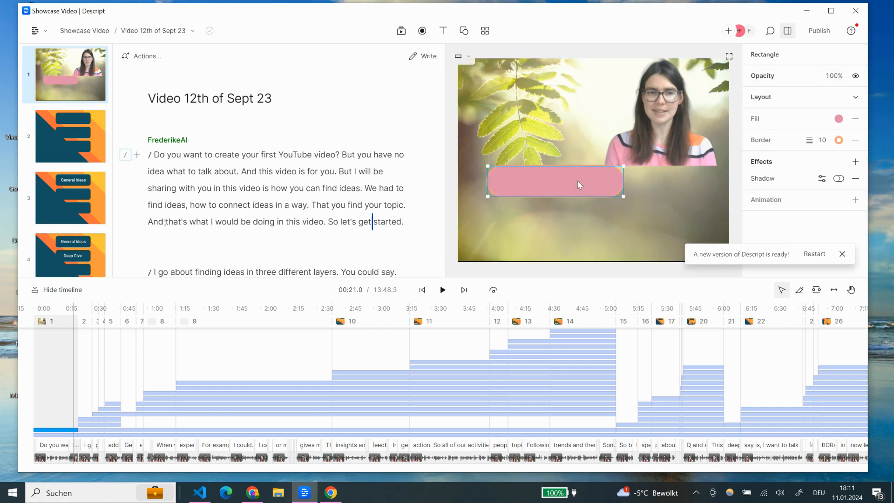
left_click_drag(580, 185, 663, 176)
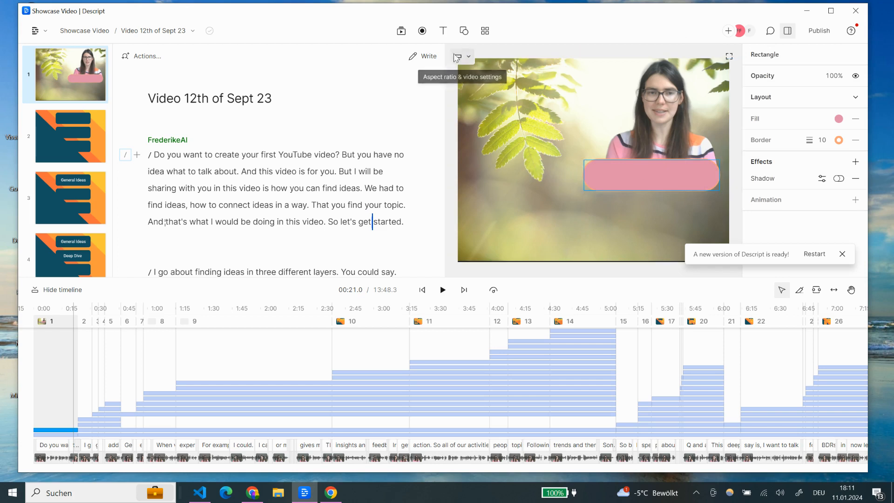
- Add a Title text element to scene 1 and replace its placeholder text with "Welcome"
left_click(444, 32)
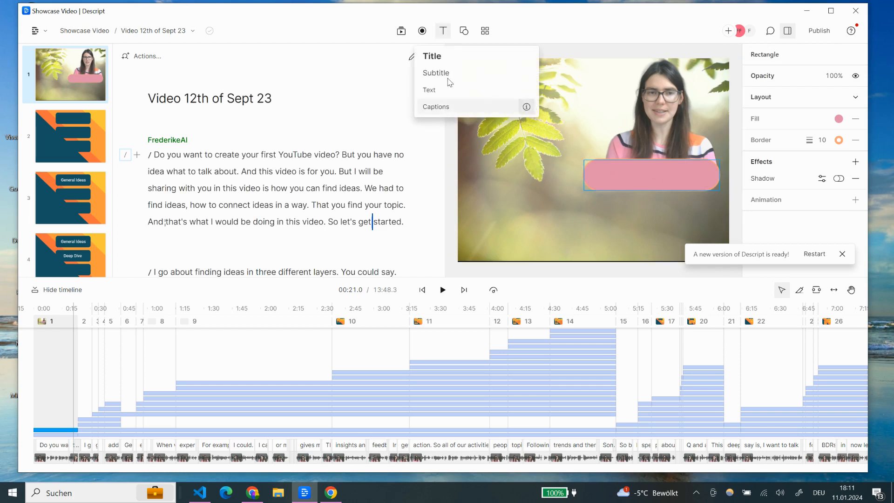
left_click_drag(442, 58, 595, 165)
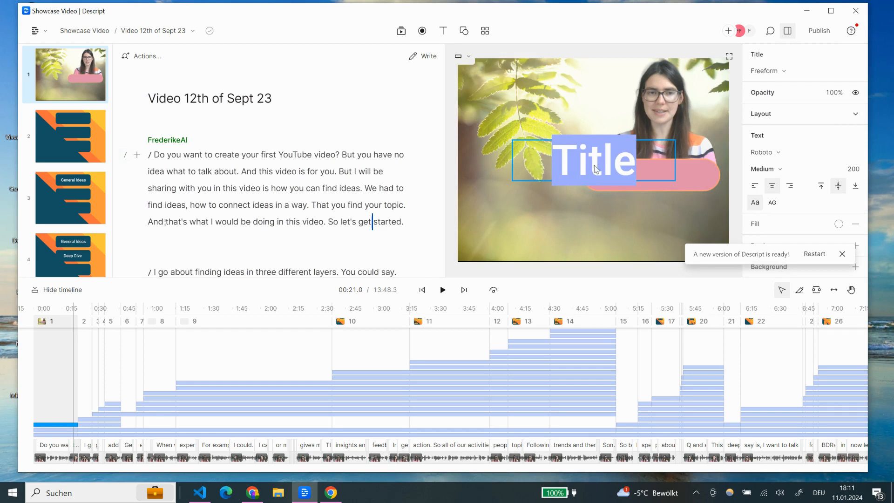
key("Escape")
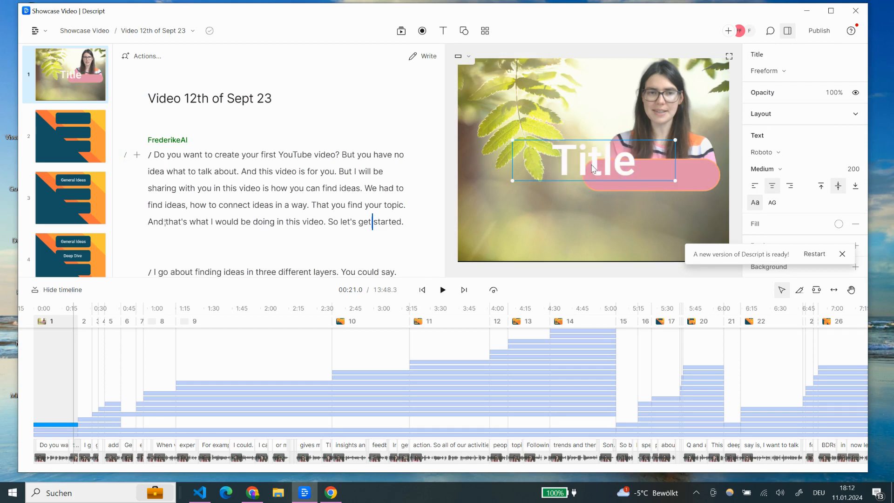
key("ctrl+s")
type("e")
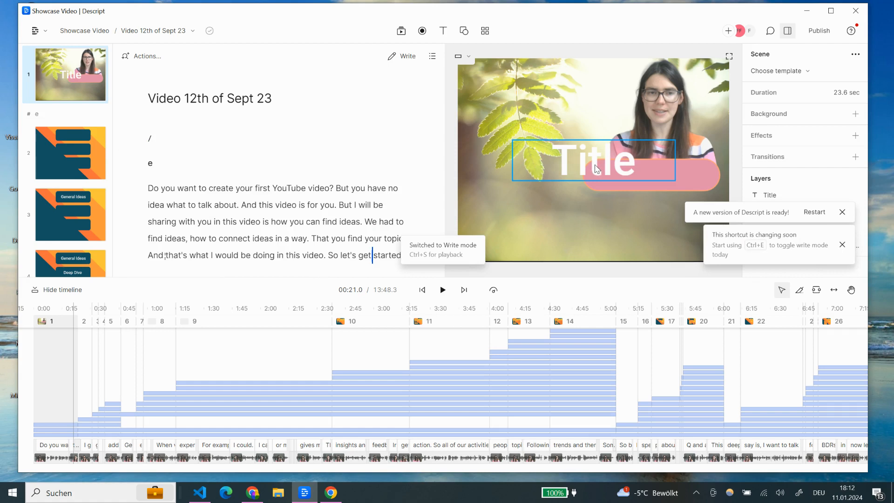
double_click(599, 163)
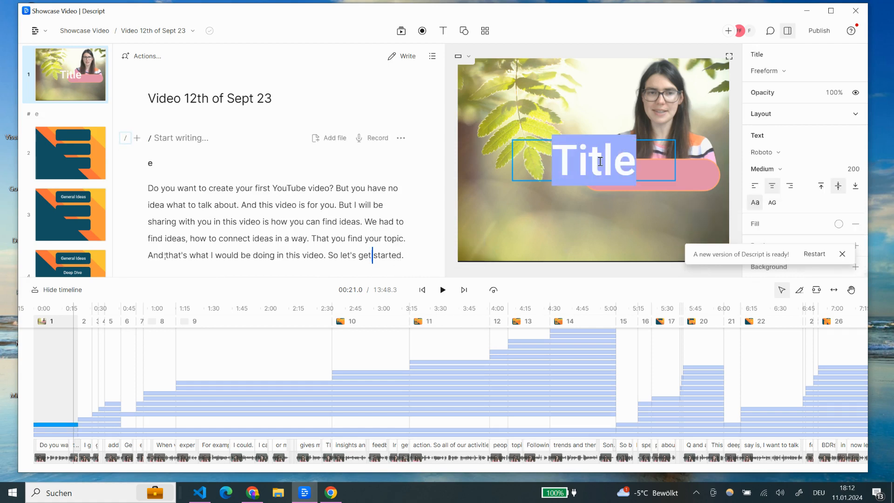
type("Welcome")
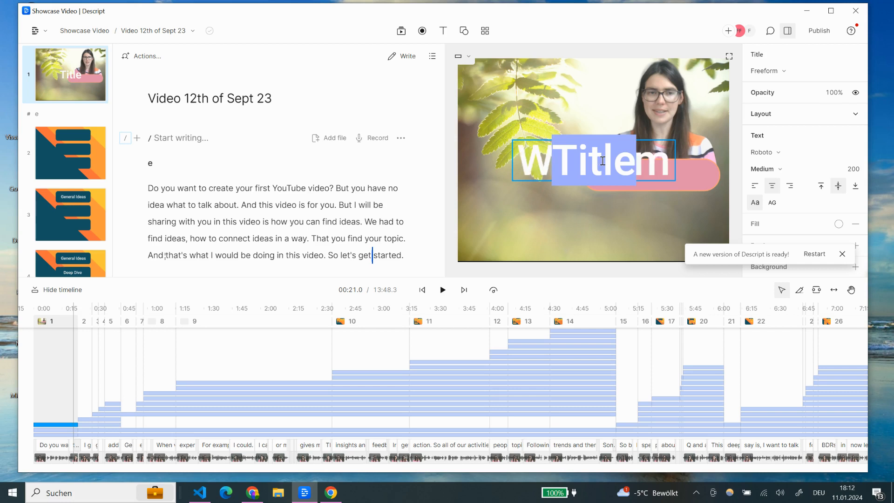
left_click(509, 166)
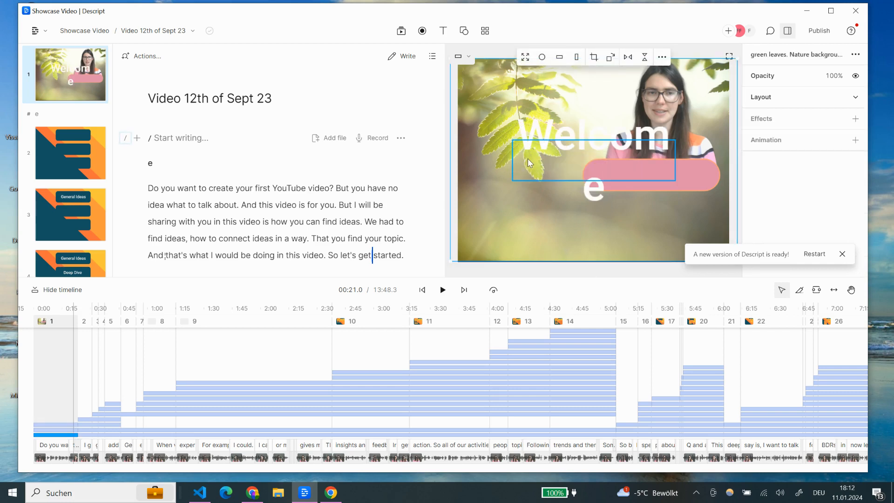
- Widen the "Welcome" text box so the word fits on one line and set its font size to 80
left_click(676, 163)
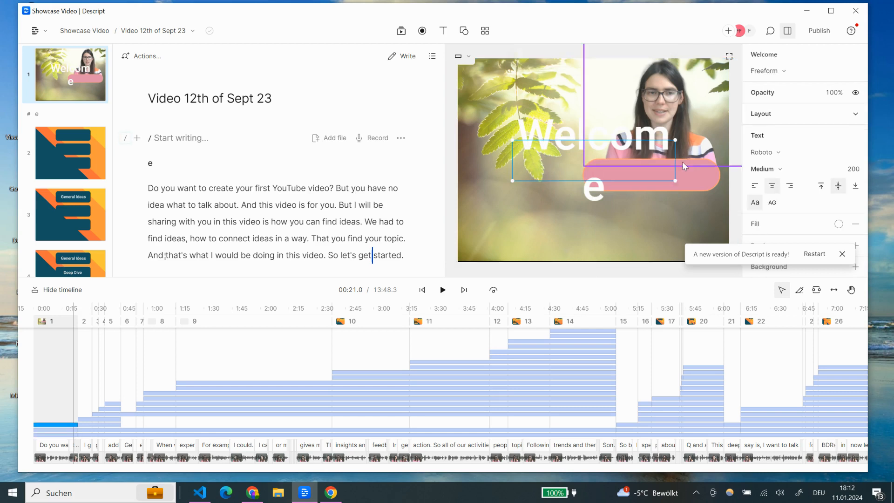
left_click_drag(512, 164, 483, 164)
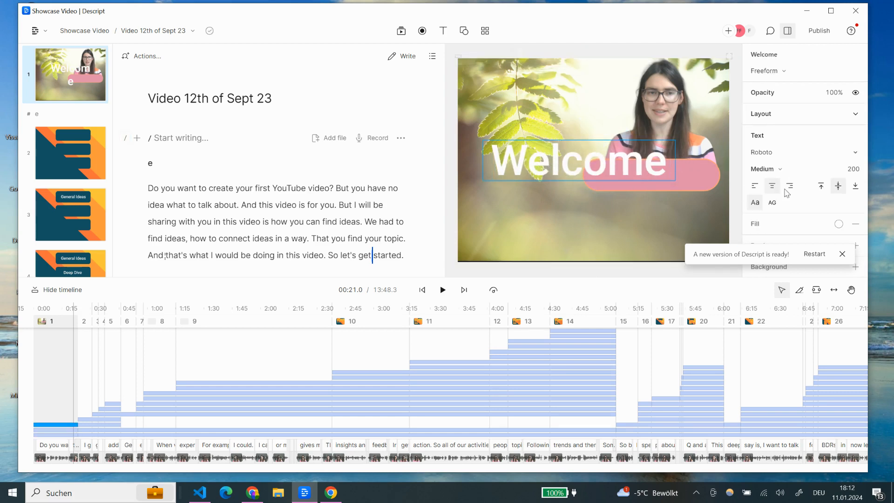
left_click(854, 168)
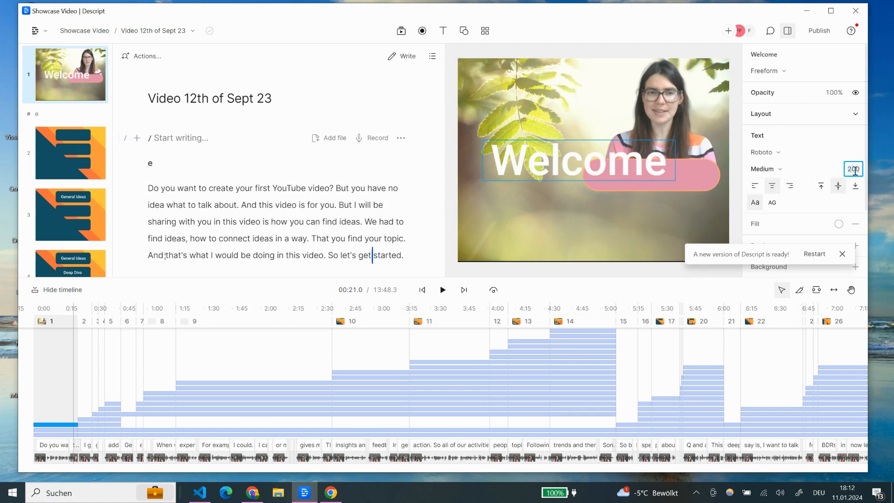
type("80")
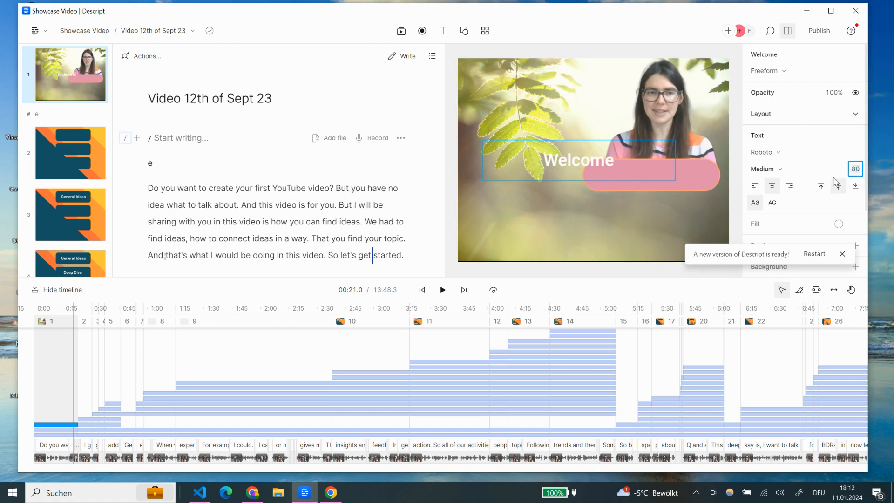
- Fill the "Welcome" text with the very dark brown document colour and center the text on the pink rectangle
left_click(839, 225)
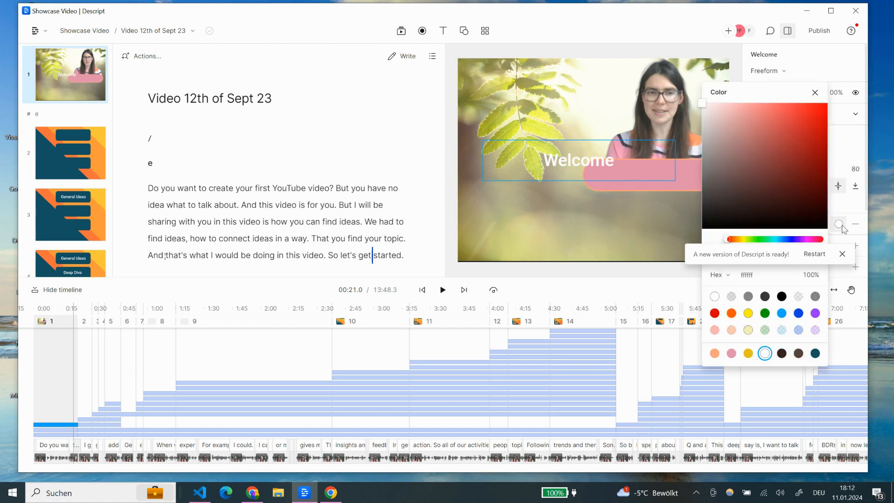
left_click(782, 353)
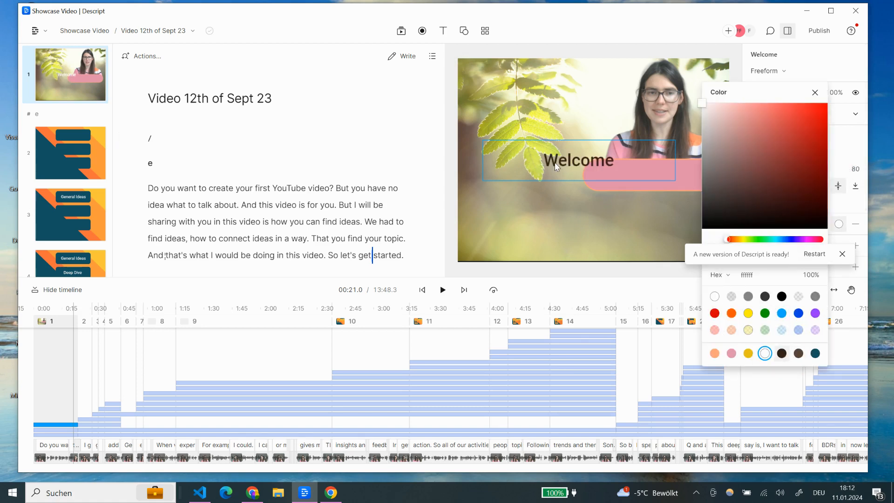
left_click(647, 177)
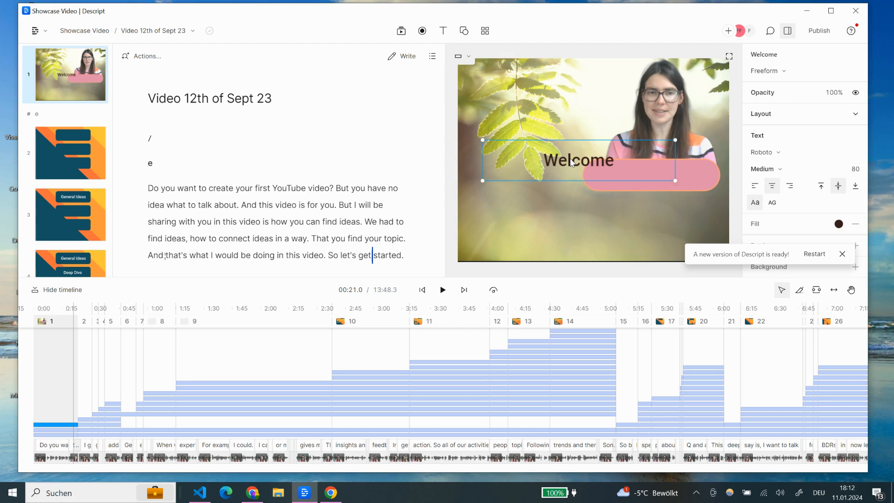
left_click_drag(571, 161, 651, 172)
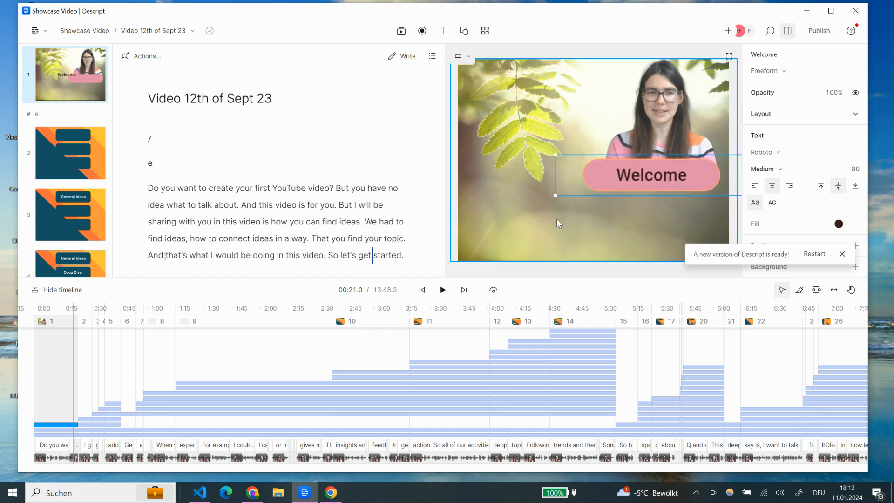
- Open the list of animation options for the green leaf background in scene 1
left_click(515, 203)
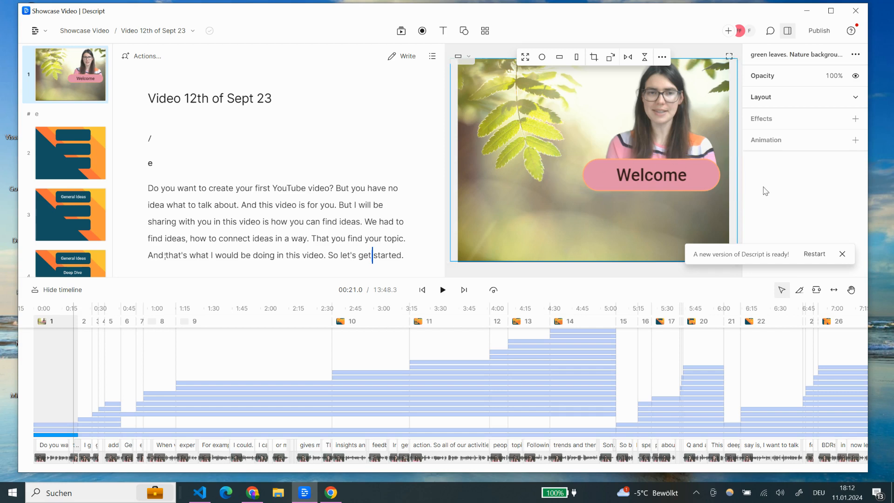
left_click(854, 141)
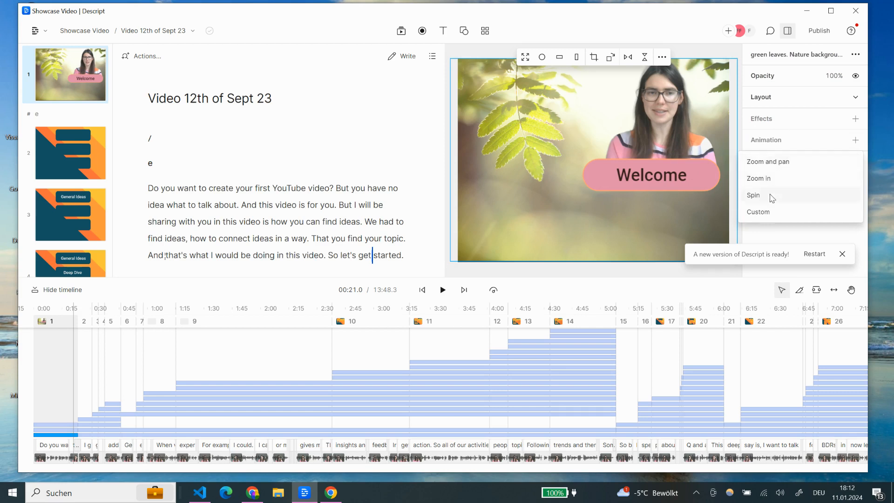